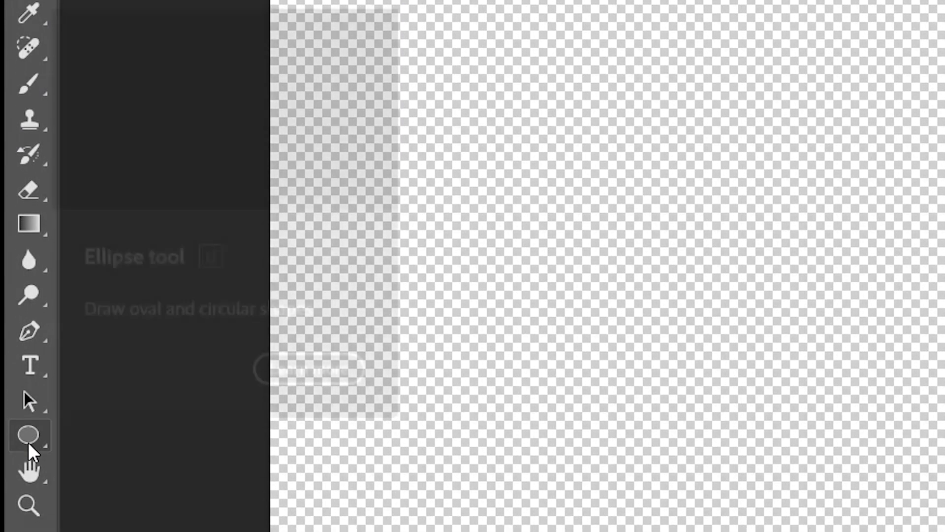
Draw a blue rectangle about 565 by 500 px near the middle of the canvas and round its corners.
right_click(28, 444)
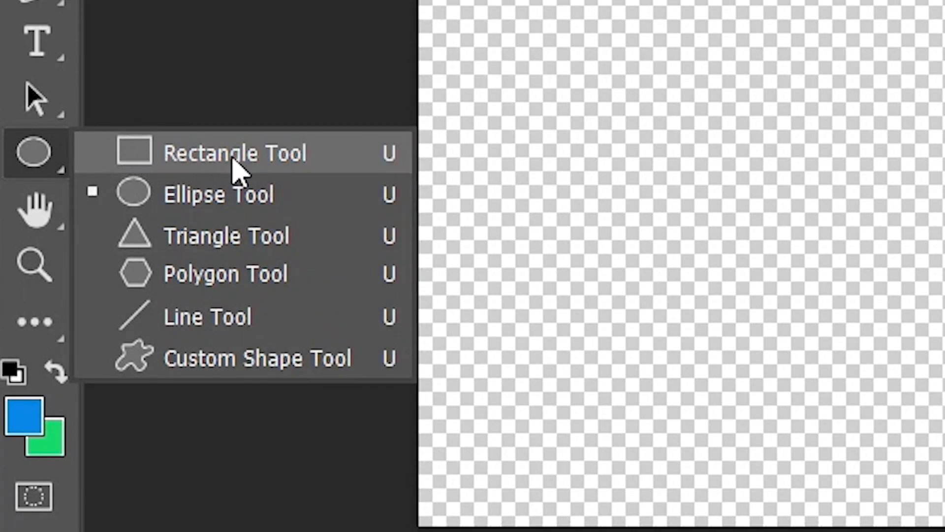
click(239, 169)
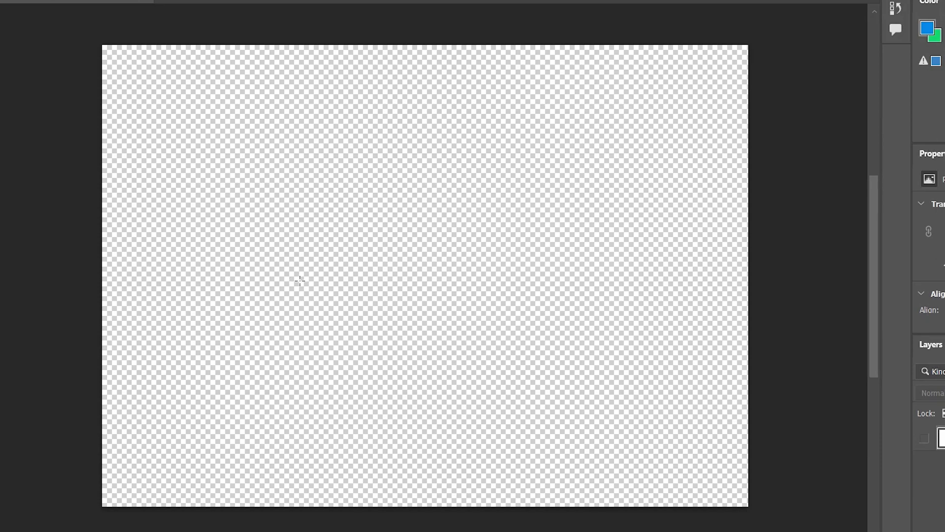
drag(289, 255, 530, 400)
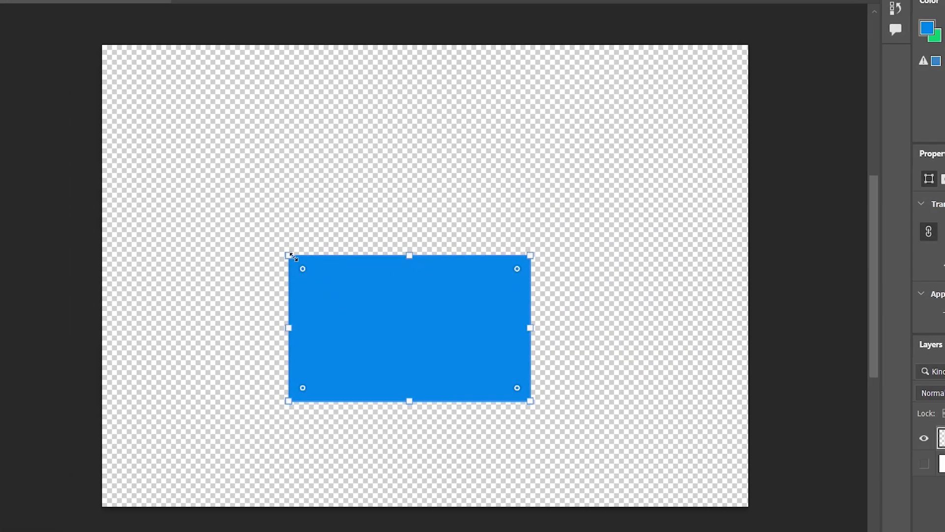
drag(283, 249, 276, 329)
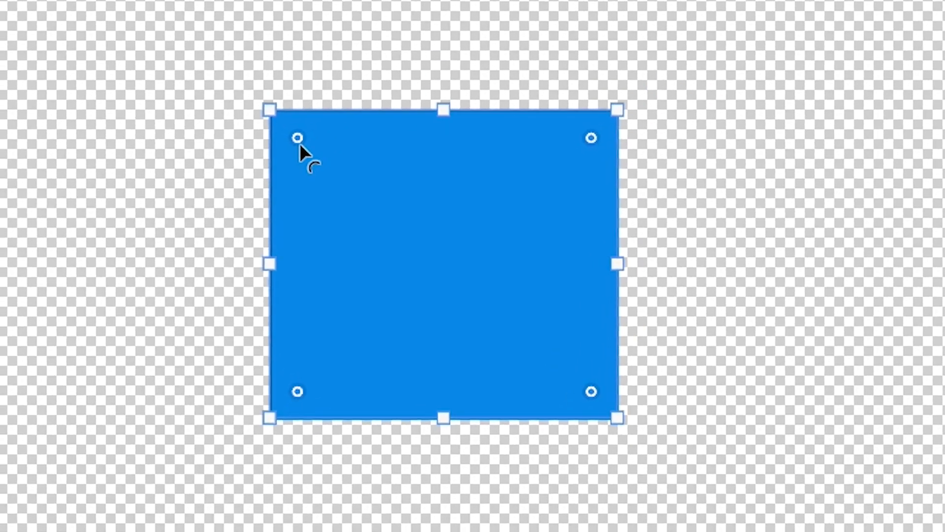
drag(371, 263, 371, 264)
mouse_move(299, 143)
mouse_down()
mouse_move(350, 186)
mouse_move(328, 185)
mouse_move(305, 153)
mouse_move(326, 166)
mouse_move(300, 148)
mouse_move(316, 153)
mouse_move(297, 150)
mouse_up()
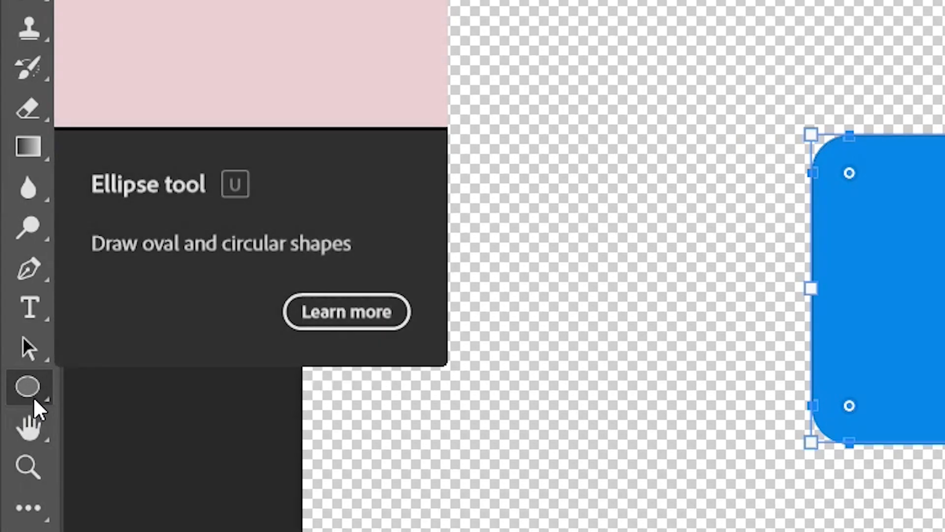
Draw a 430 px circle overlapping the rectangle's left edge and fill it with magenta.
click(35, 400)
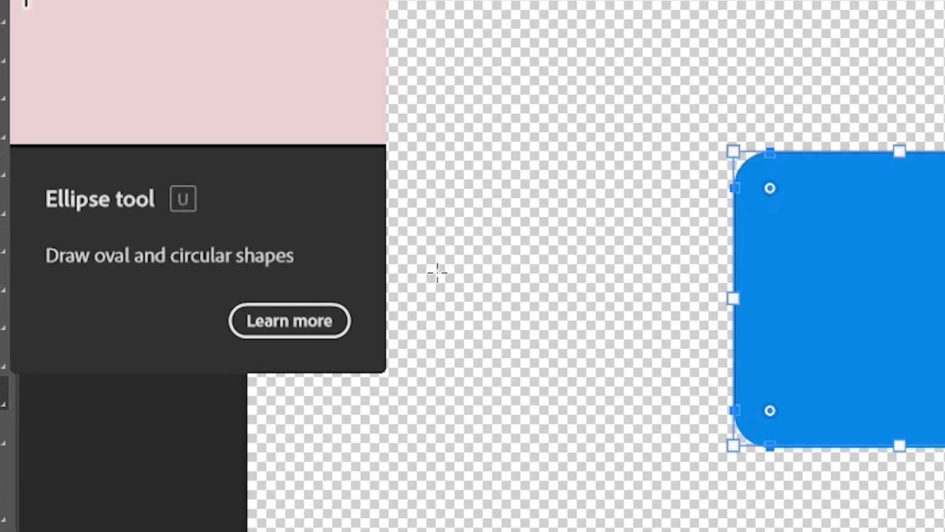
drag(327, 148, 606, 361)
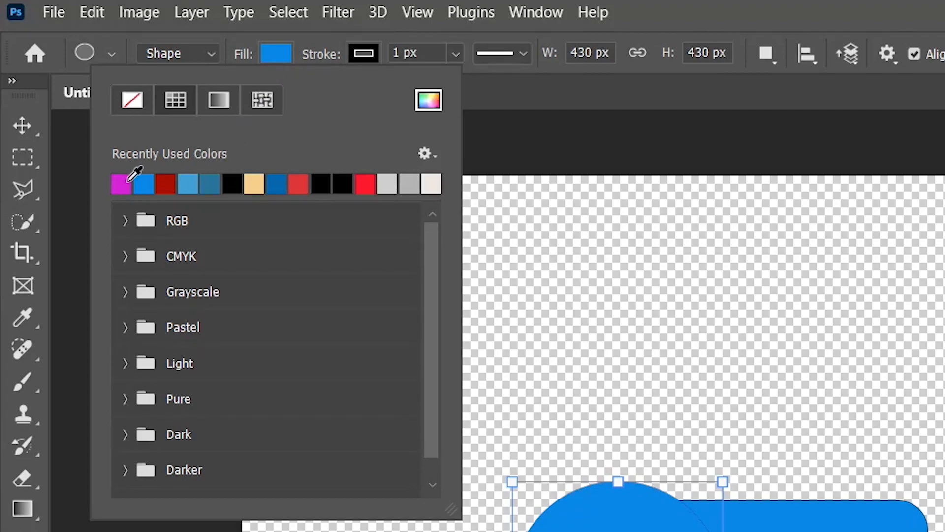
click(123, 184)
click(287, 49)
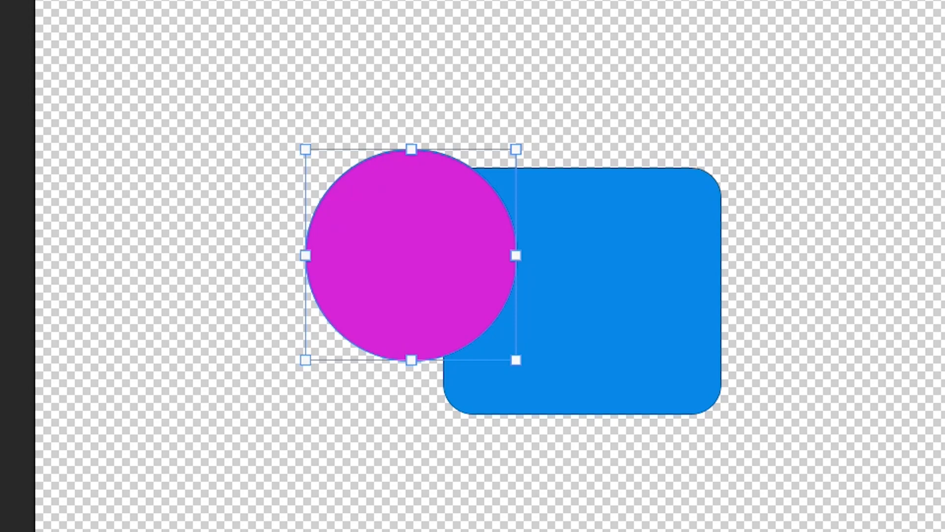
Move the magenta circle left so that it stands clear beside the blue rectangle.
key(a)
key(v)
drag(447, 236, 346, 263)
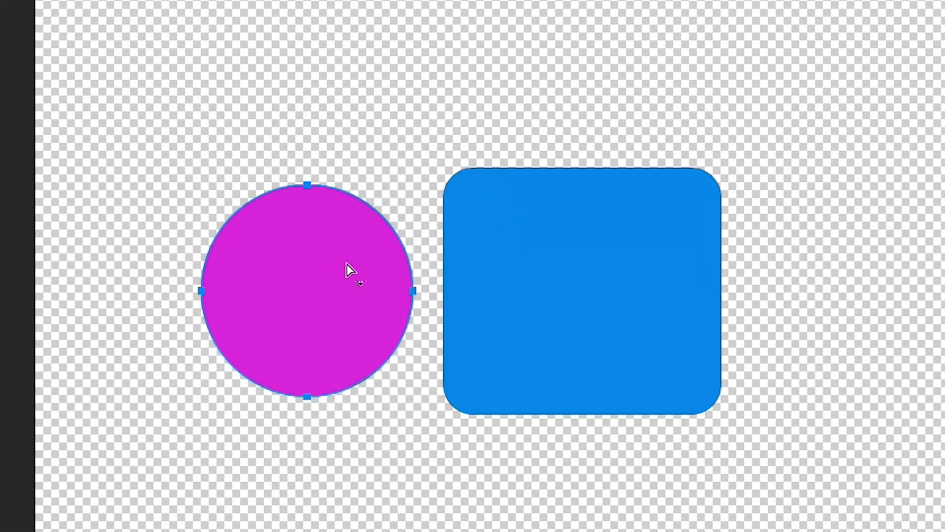
Draw a triangle above the circle and rectangle, round its corners and fill it with red.
right_click(1, 369)
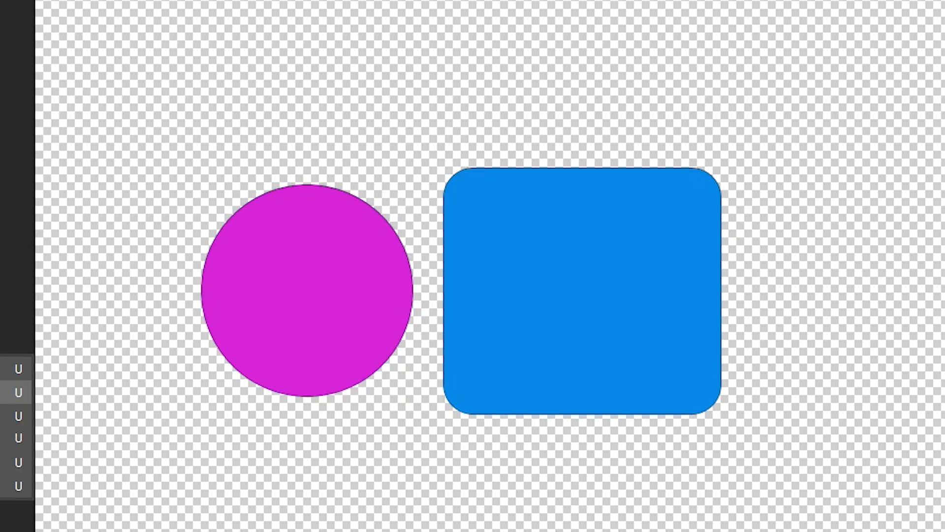
click(15, 416)
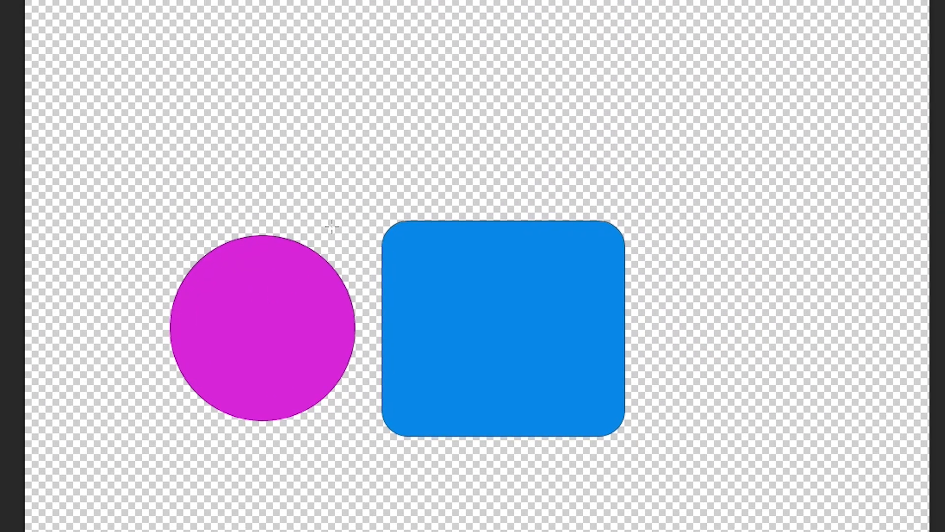
drag(277, 26, 514, 150)
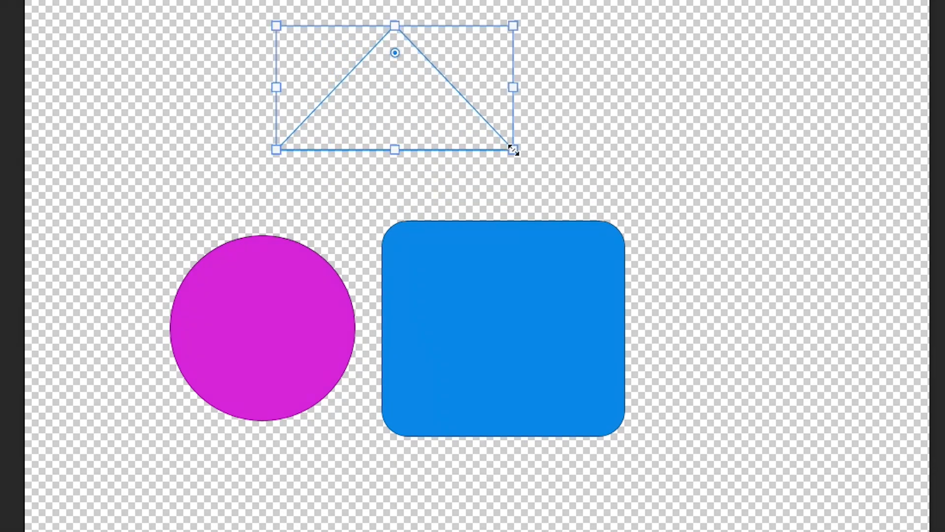
mouse_move(394, 53)
mouse_down()
mouse_move(393, 90)
mouse_move(395, 62)
mouse_up()
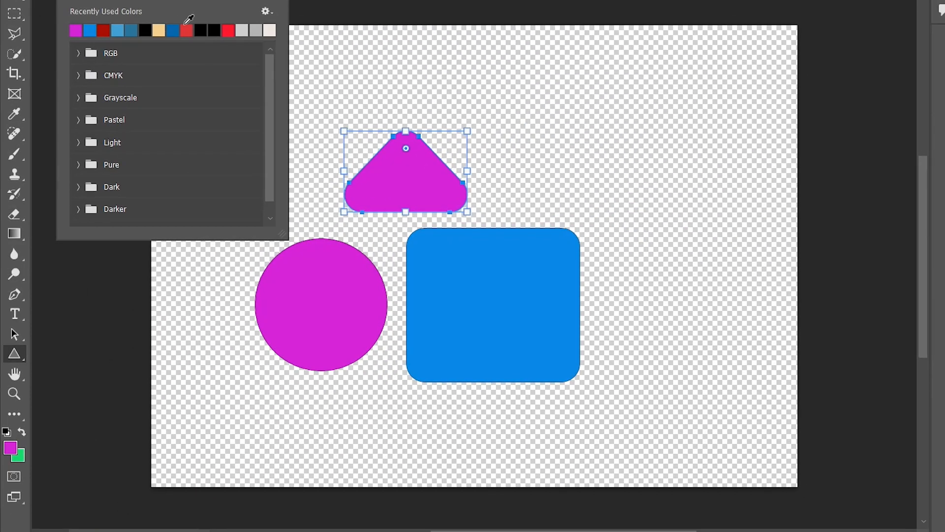
click(189, 29)
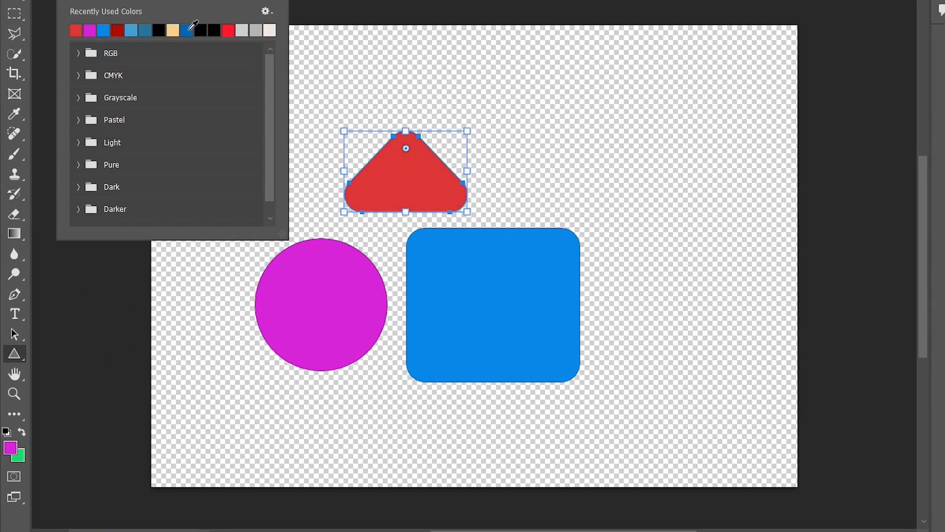
click(12, 1)
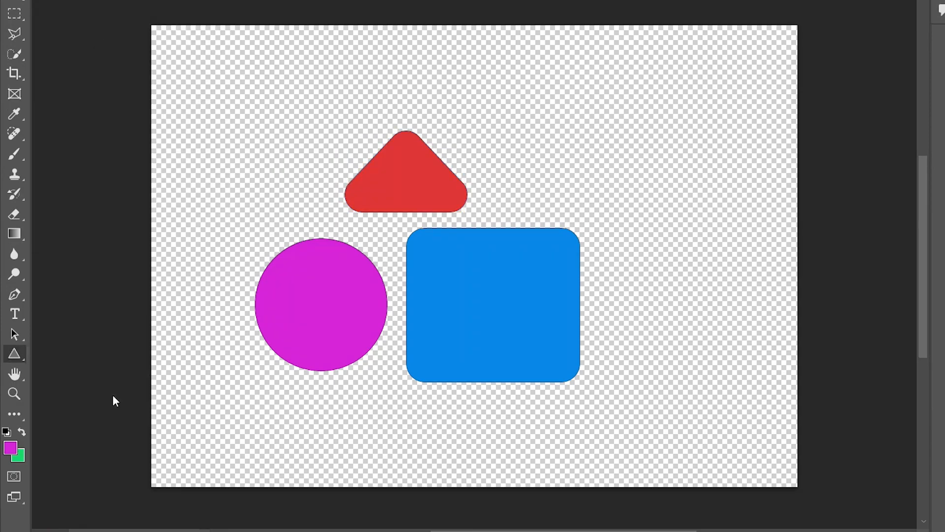
Draw a magenta pentagon about 407 by 387 px right of the triangle and an eight-sided polygon with rounded corners right of the rectangle.
key(shift+u)
drag(521, 101, 657, 225)
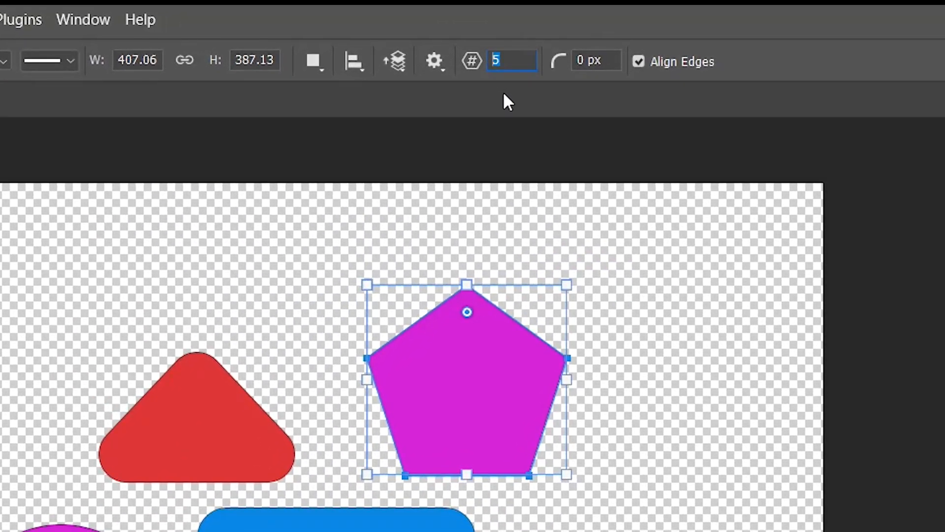
text(8)
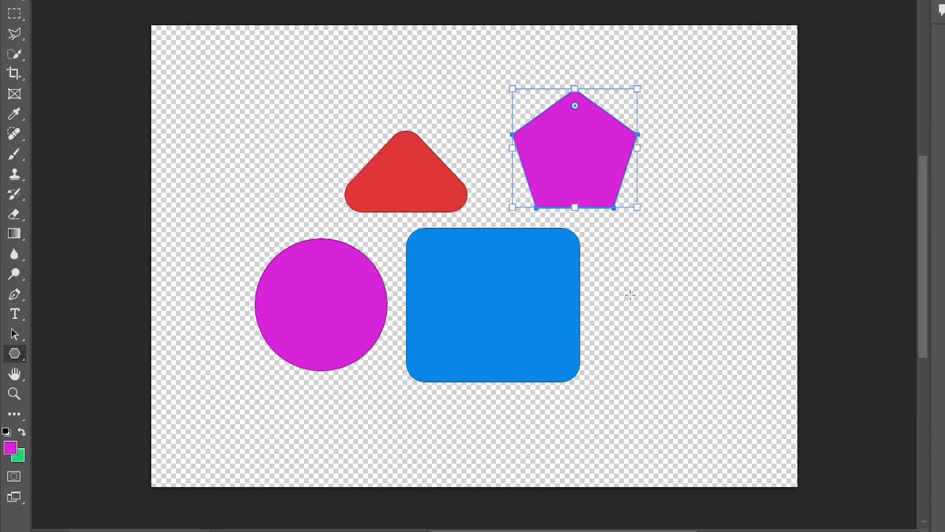
drag(634, 265, 752, 379)
drag(709, 269, 701, 294)
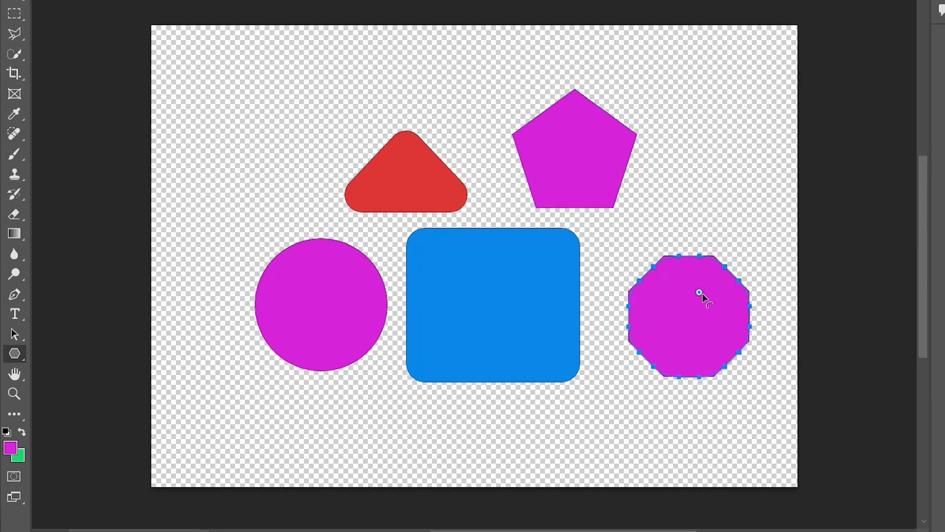
click(17, 2)
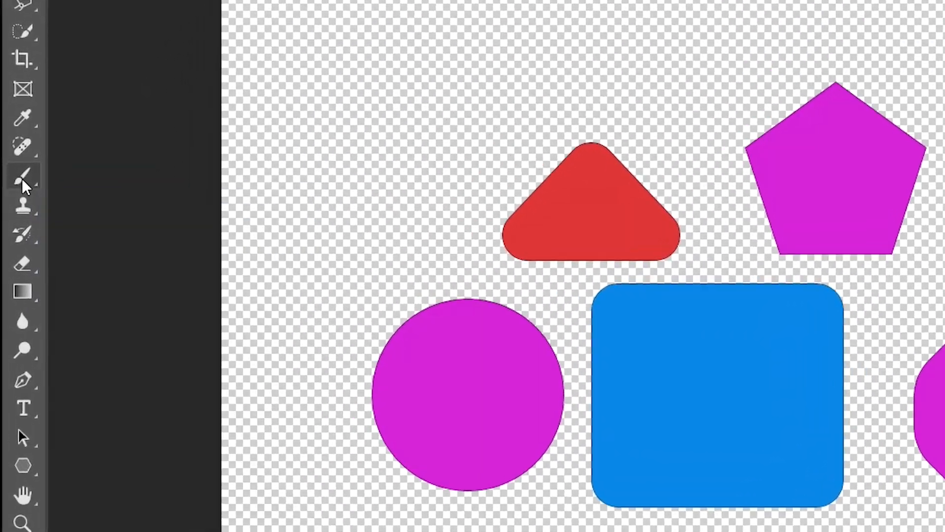
Paint a soft magenta zigzag left of the triangle with the Brush tool at 70 px size.
right_click(12, 197)
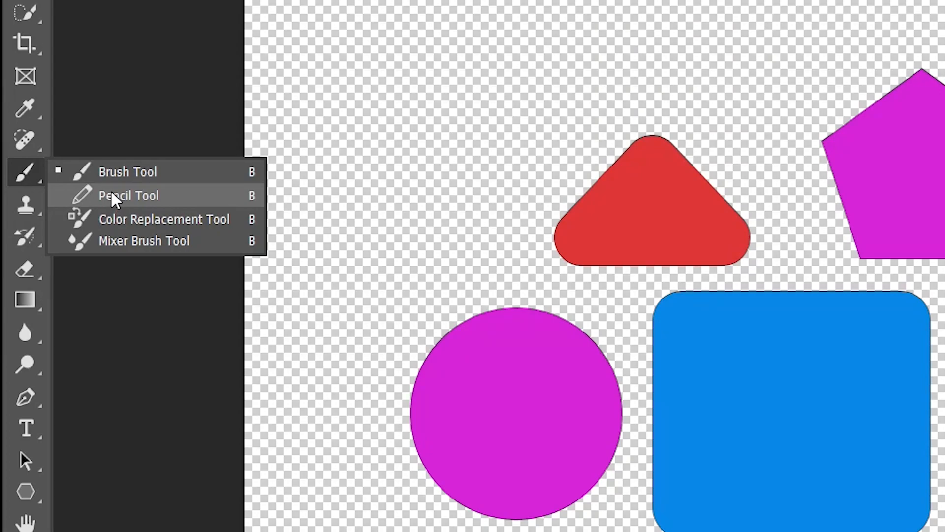
click(120, 173)
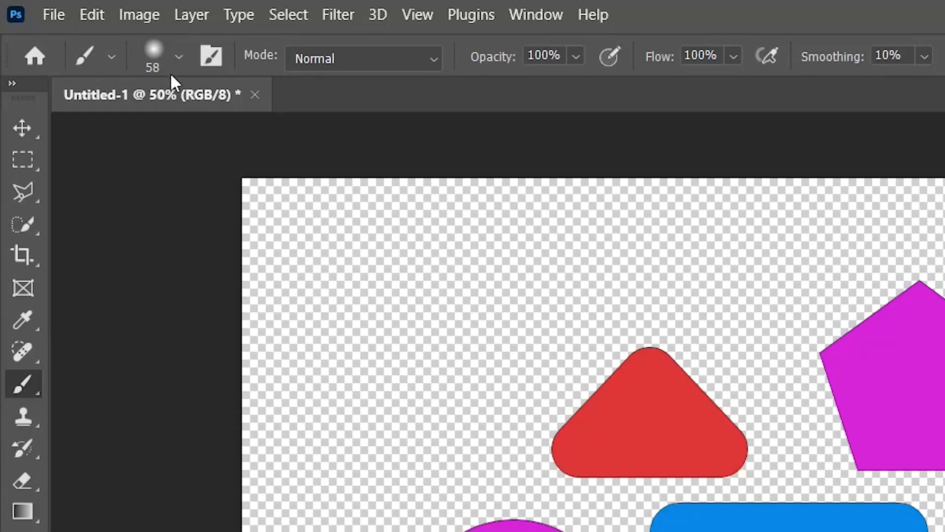
click(162, 68)
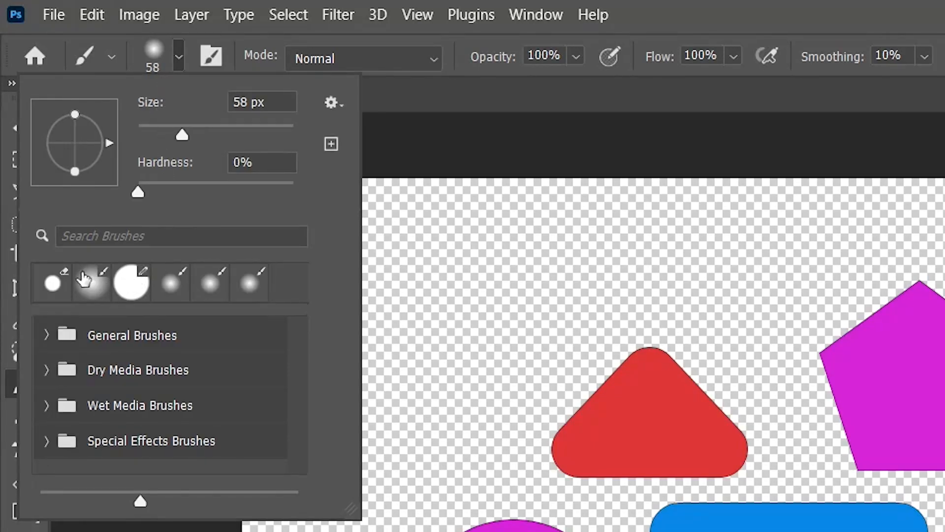
drag(181, 132, 193, 131)
click(162, 55)
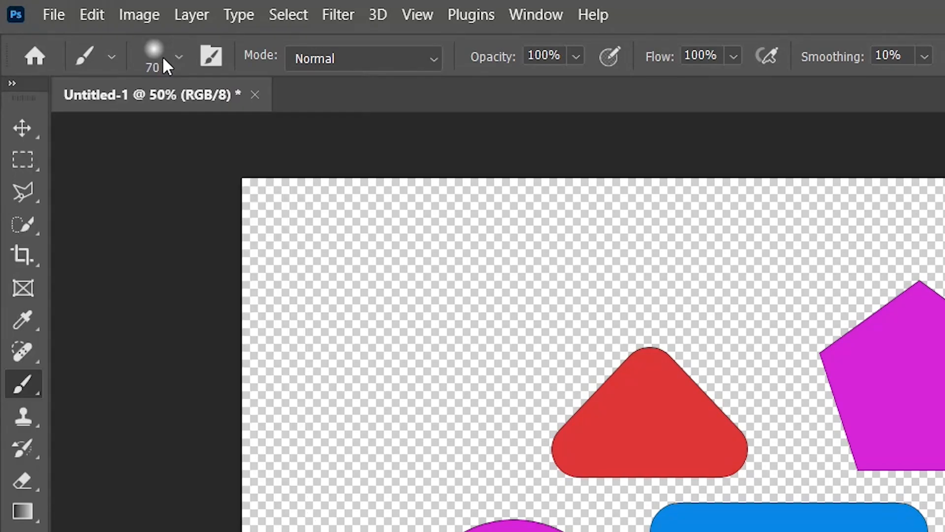
scroll(392, 289, up, 1)
mouse_move(386, 224)
mouse_down()
mouse_move(405, 316)
mouse_move(485, 345)
mouse_move(475, 404)
mouse_up()
mouse_move(400, 421)
mouse_down()
mouse_move(377, 430)
mouse_move(445, 456)
mouse_move(355, 489)
mouse_up()
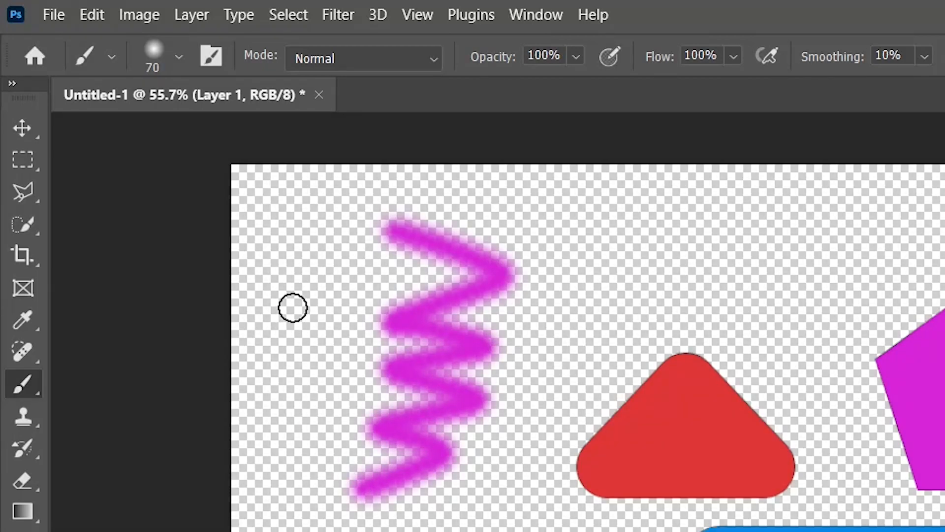
Draw a hard-edged magenta zigzag with the Pencil tool, left of the soft brush stroke.
right_click(28, 381)
click(106, 408)
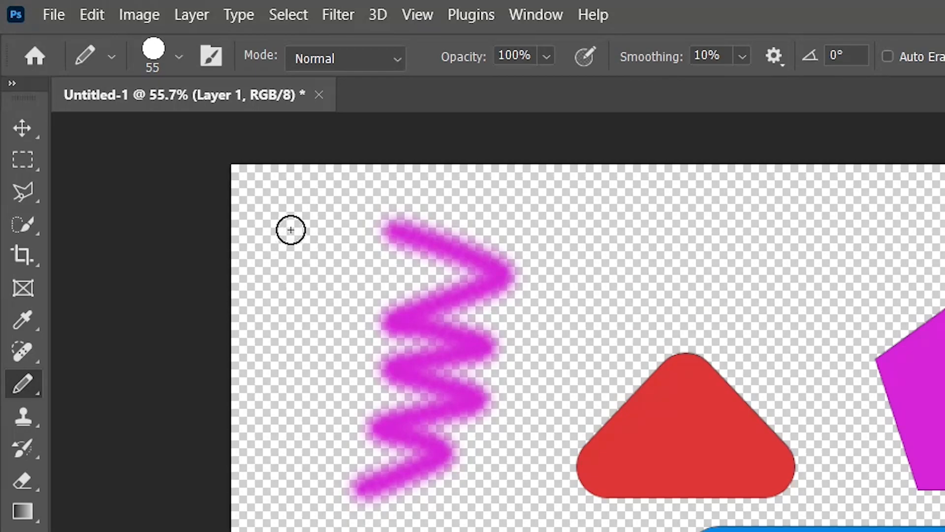
click(277, 224)
mouse_move(277, 224)
mouse_down()
mouse_move(338, 264)
mouse_move(276, 295)
mouse_move(333, 333)
mouse_move(256, 372)
mouse_move(294, 430)
mouse_move(325, 531)
mouse_up()
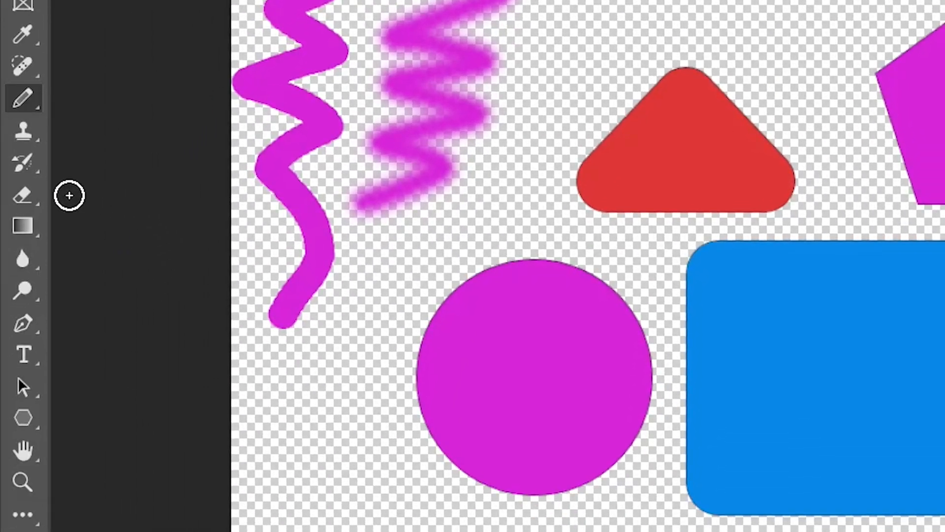
Switch to the Eraser tool and set its size to 80 px.
click(22, 203)
right_click(22, 202)
click(110, 204)
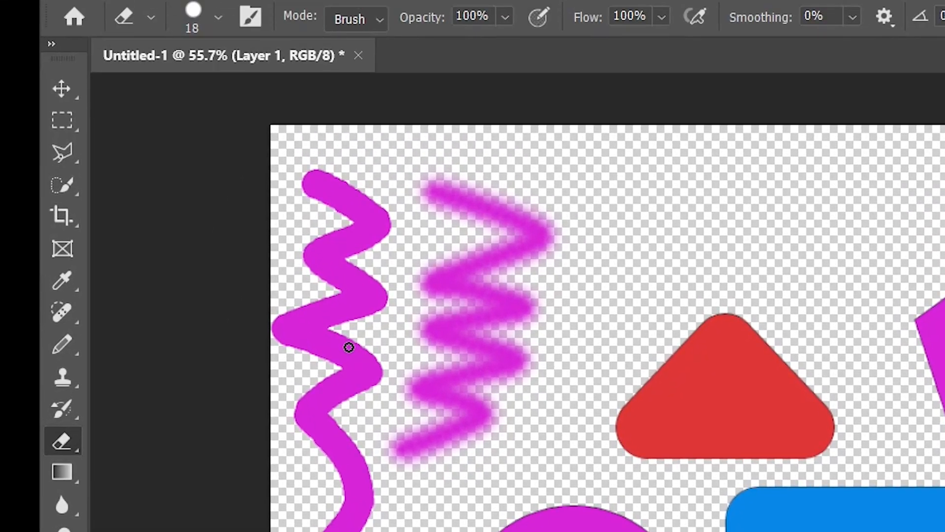
click(217, 18)
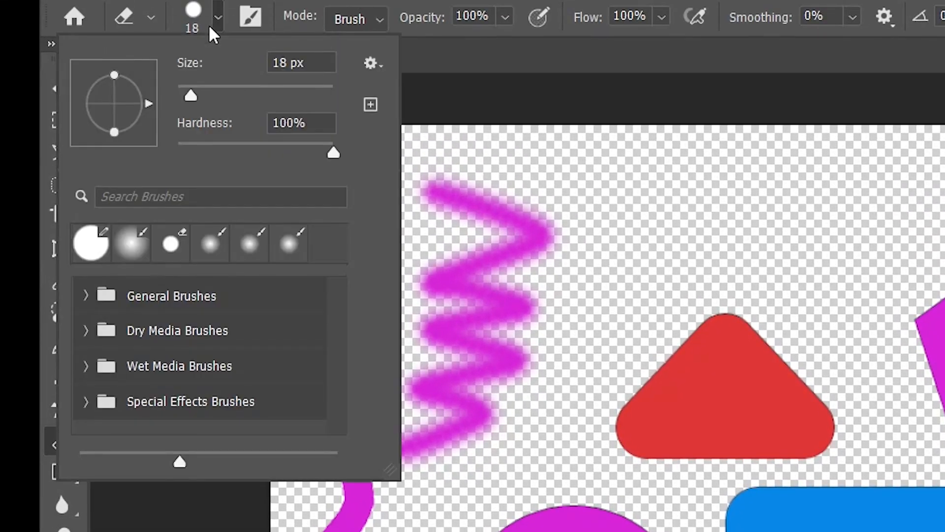
drag(197, 92, 239, 97)
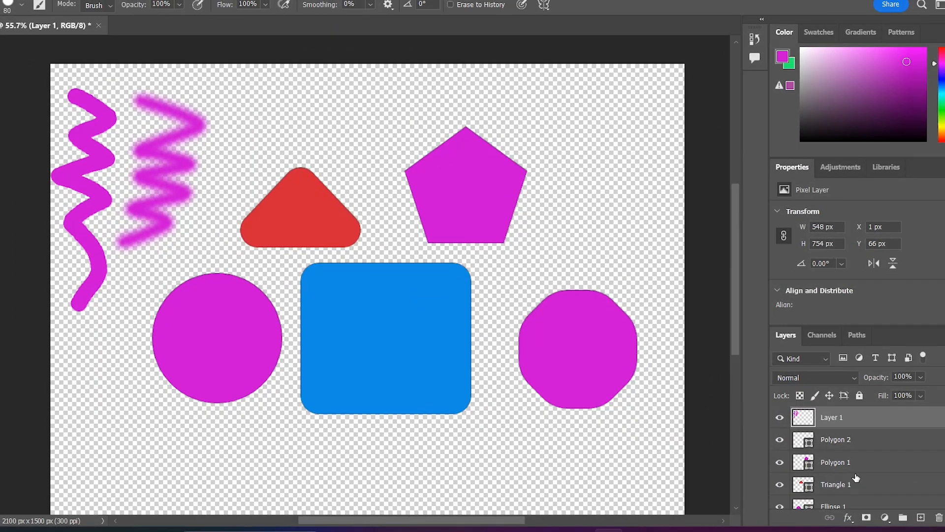
Rasterize the blue Rectangle 1 shape layer and erase two eyes, a nose and a curved smile from it.
scroll(856, 477, down, 2)
click(835, 475)
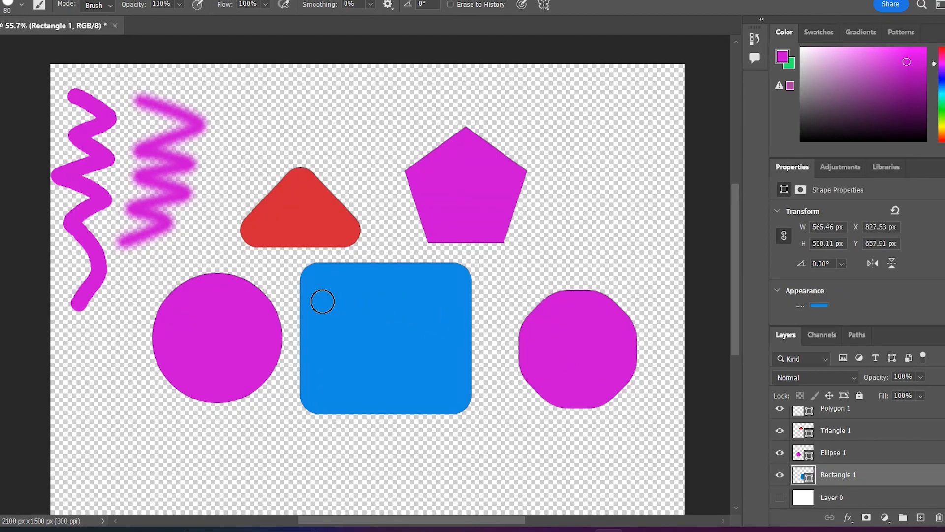
click(350, 300)
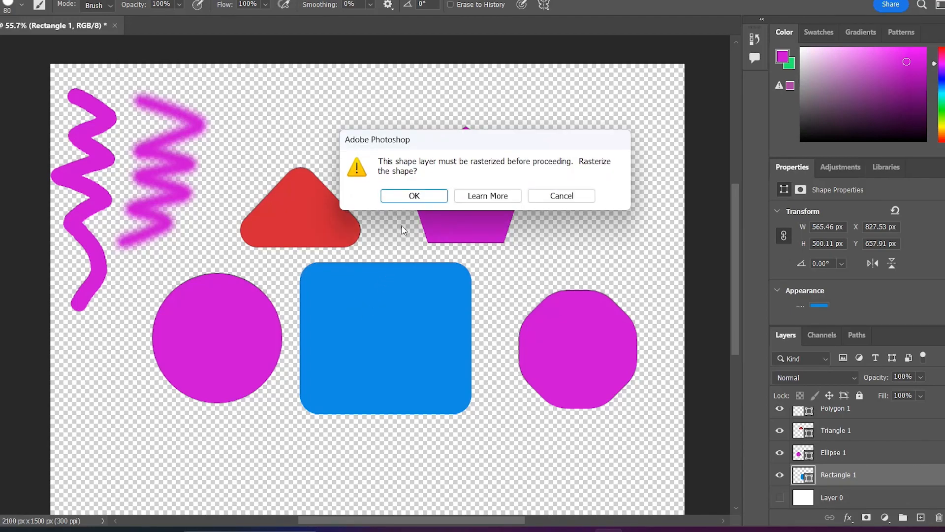
click(414, 196)
click(342, 296)
click(416, 296)
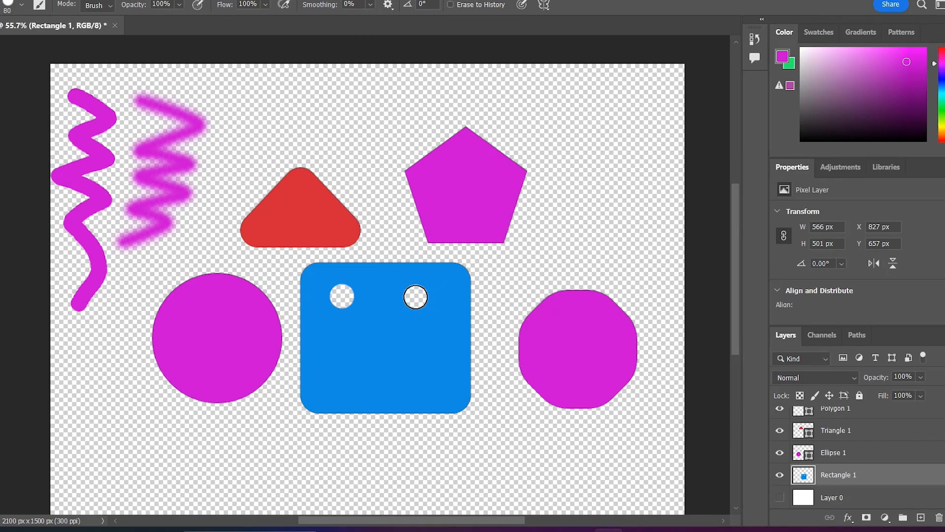
mouse_move(382, 320)
mouse_down()
mouse_move(401, 338)
mouse_move(335, 378)
mouse_move(373, 400)
mouse_move(415, 392)
mouse_move(439, 370)
mouse_up()
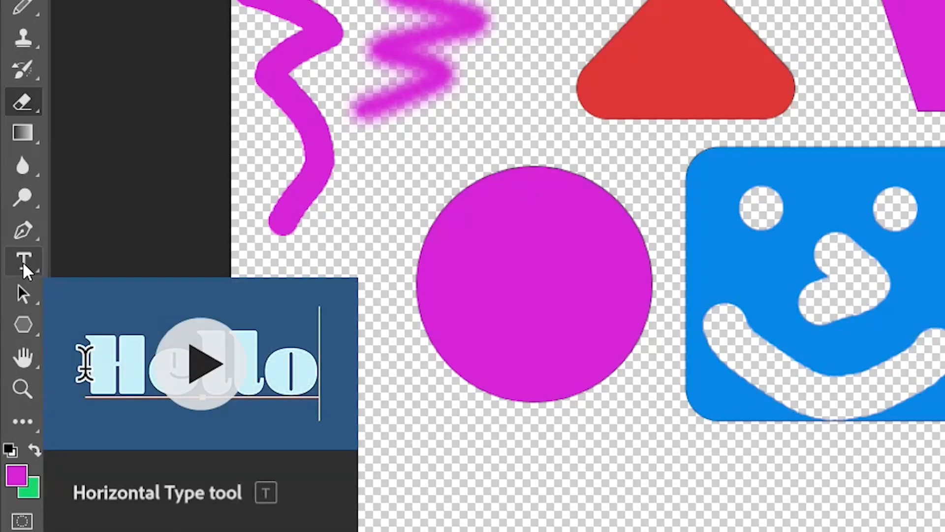
Choose the Horizontal Type tool and try a paragraph text box across the triangle and the blue face.
click(22, 261)
right_click(23, 256)
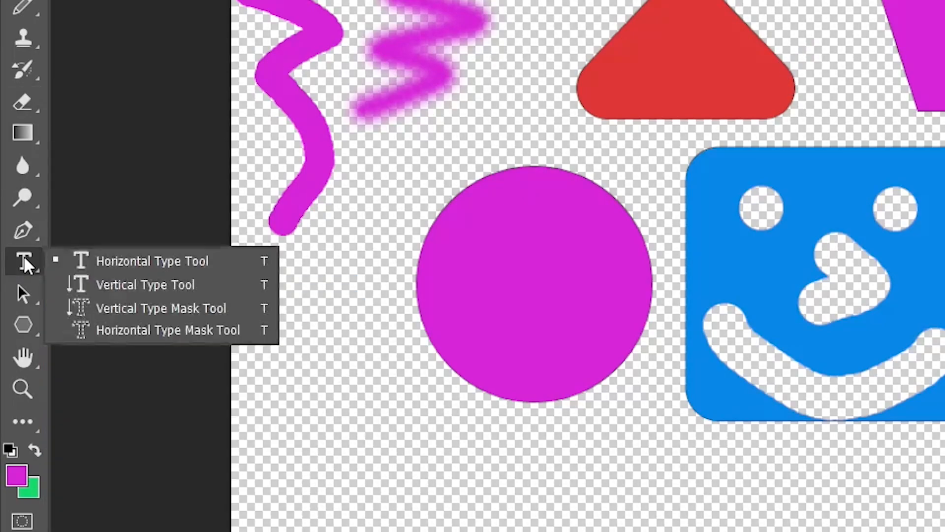
click(132, 266)
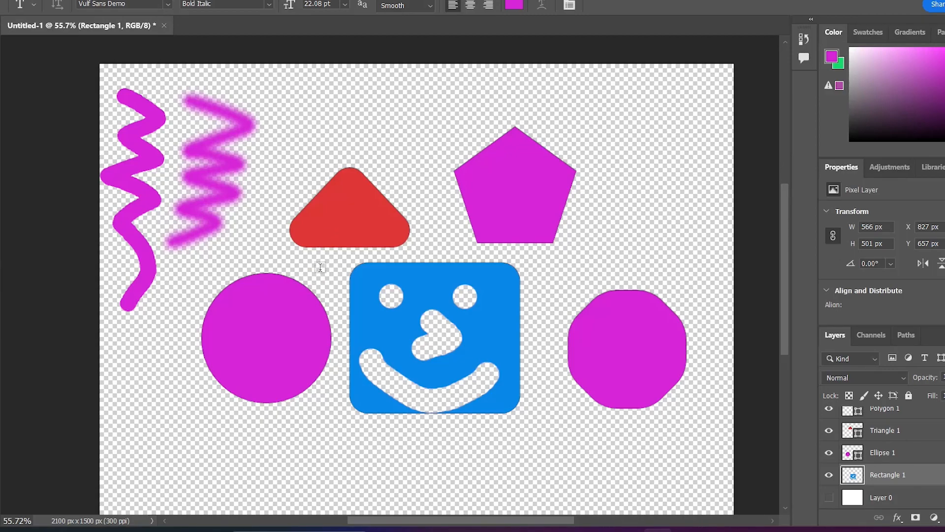
drag(280, 206, 477, 311)
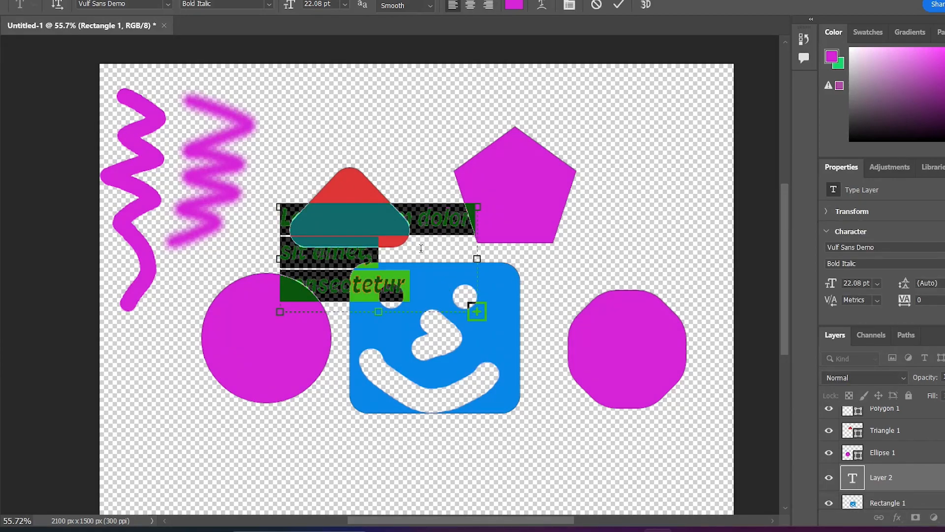
key(Escape)
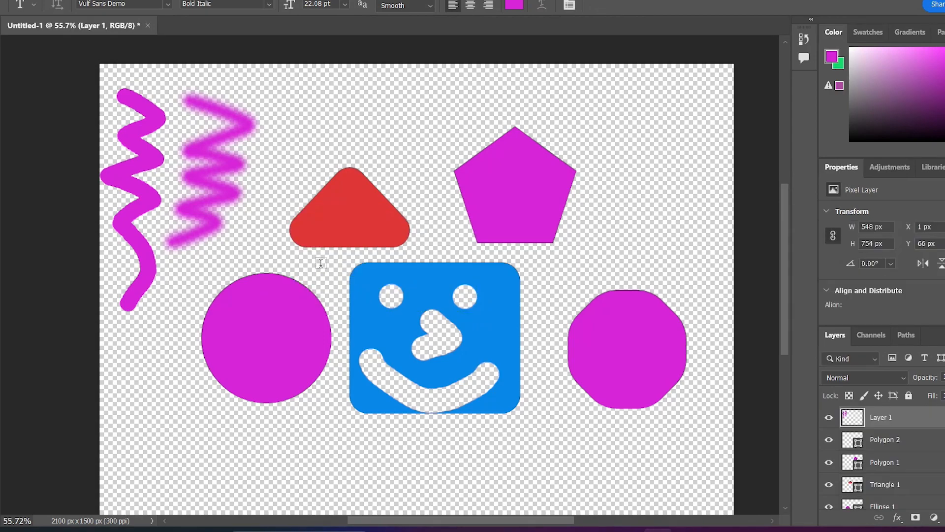
click(314, 263)
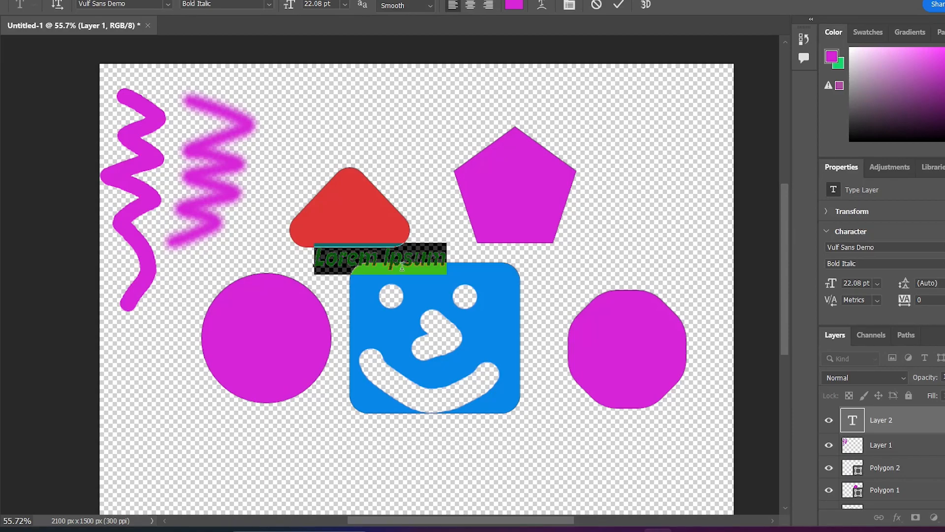
click(440, 256)
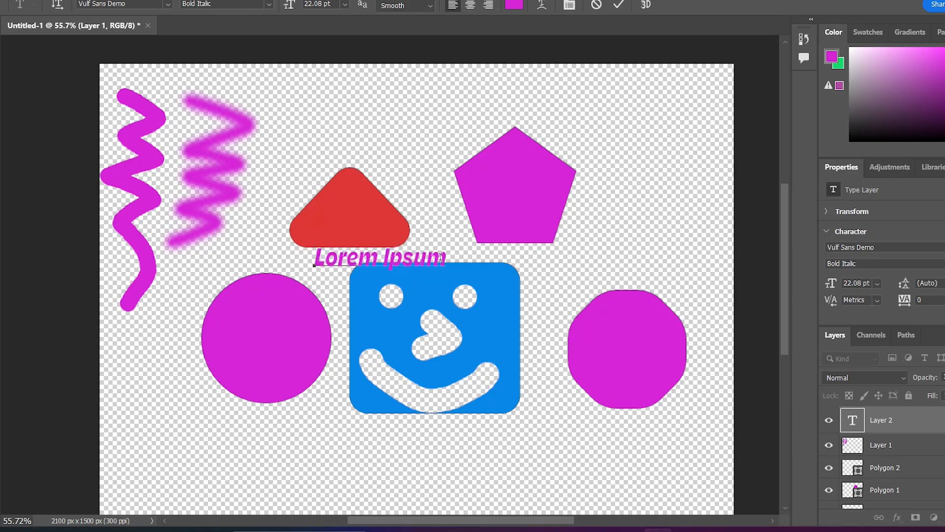
text(gjjfjgfg)
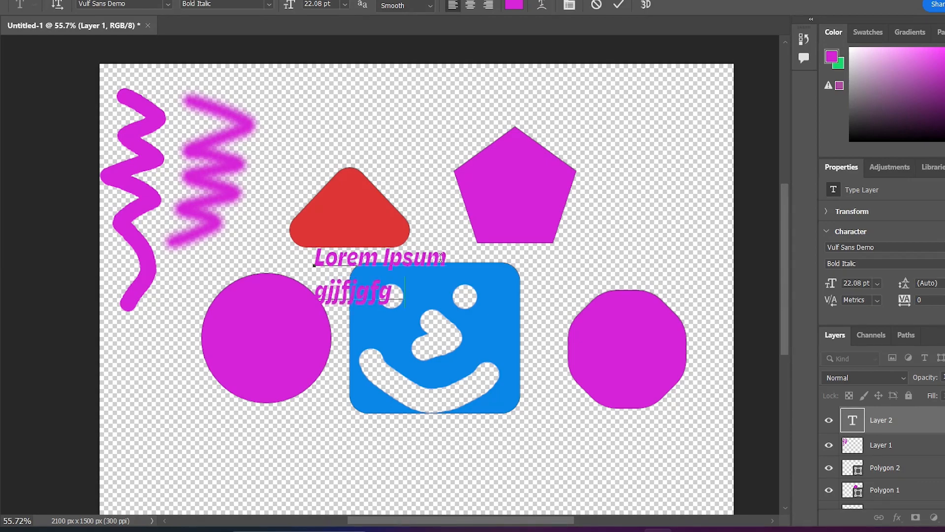
text(ggg fvfdfgwre24g33r34g34)
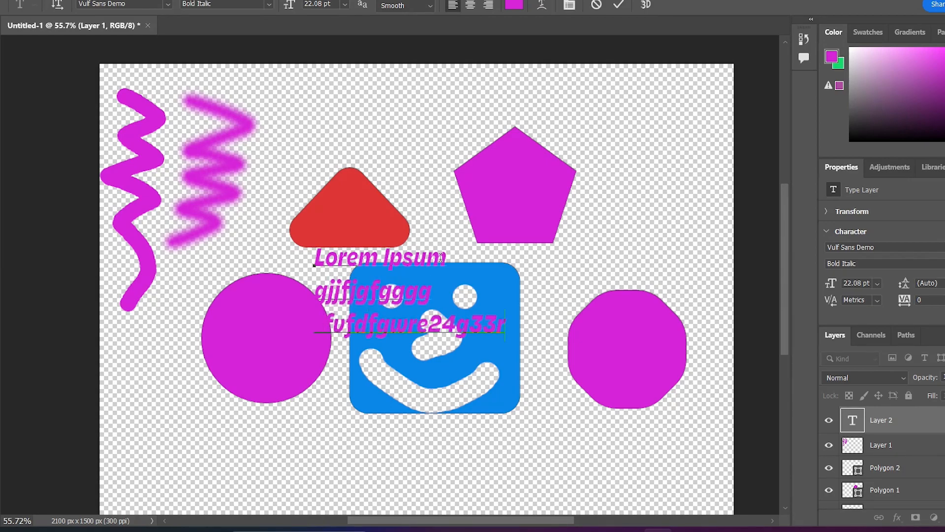
key(Return)
text(242424424)
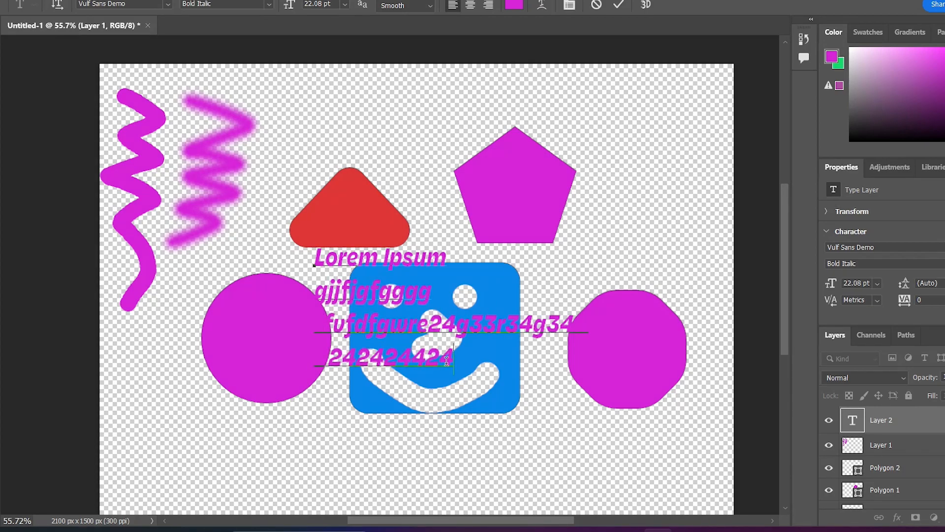
Select all the text, check its font, style and anti-aliasing options, and set its size to 36 pt.
drag(455, 358, 302, 256)
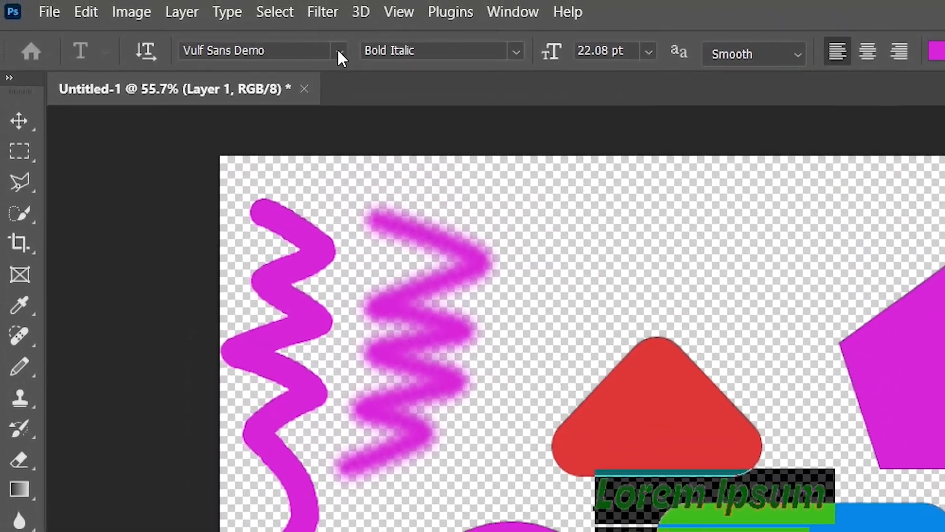
click(305, 41)
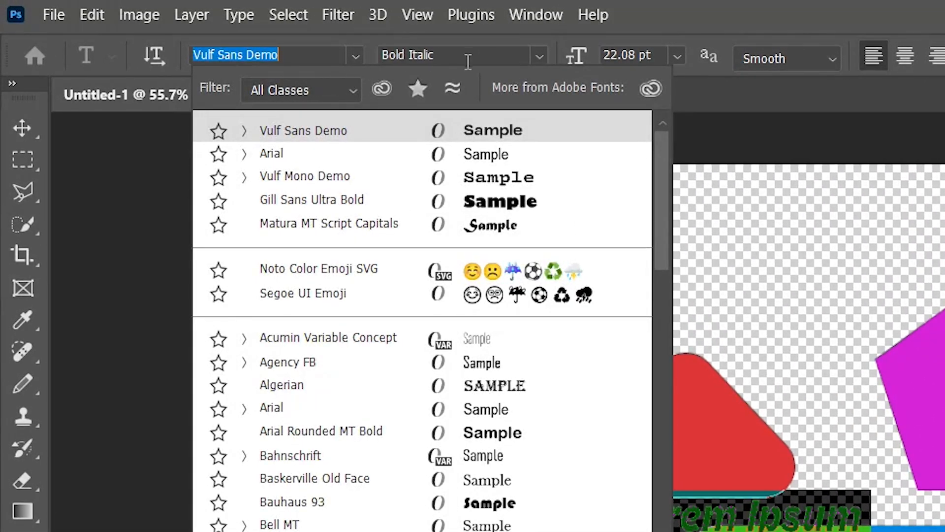
click(545, 58)
click(542, 51)
click(542, 51)
click(676, 54)
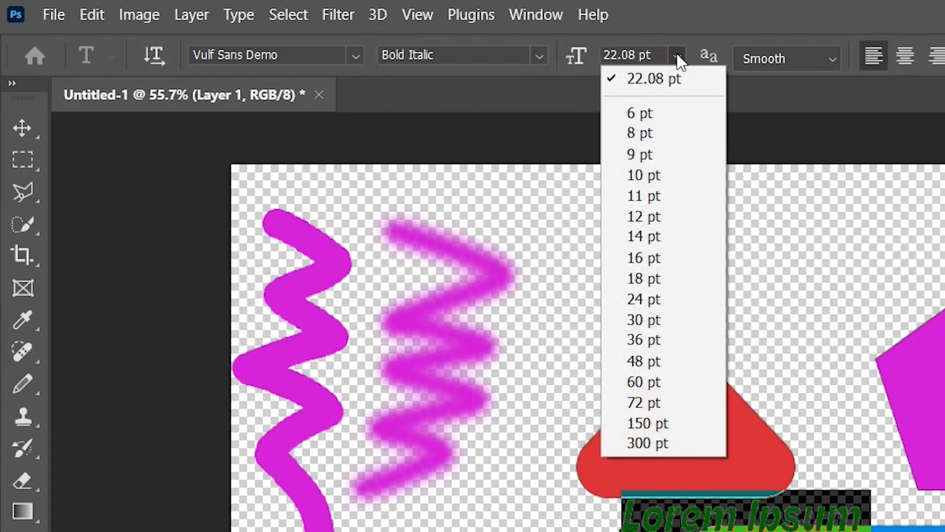
click(644, 338)
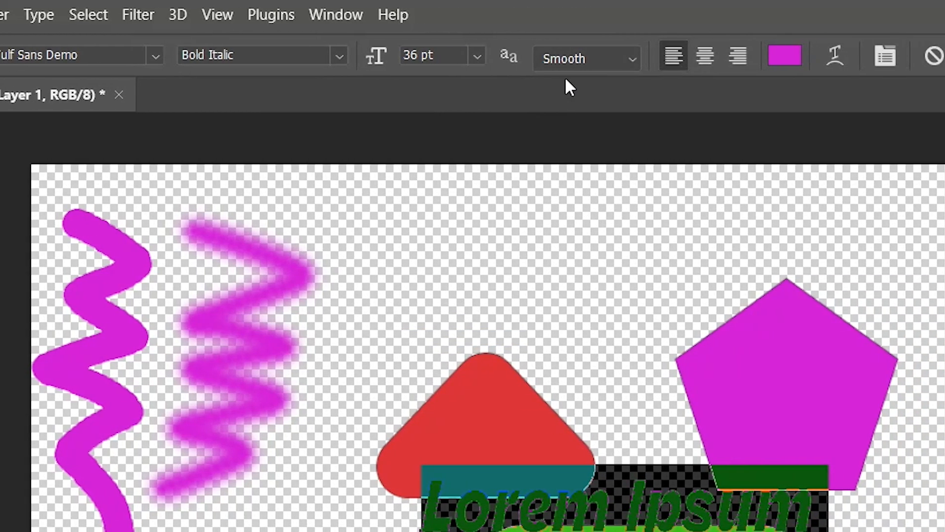
click(769, 59)
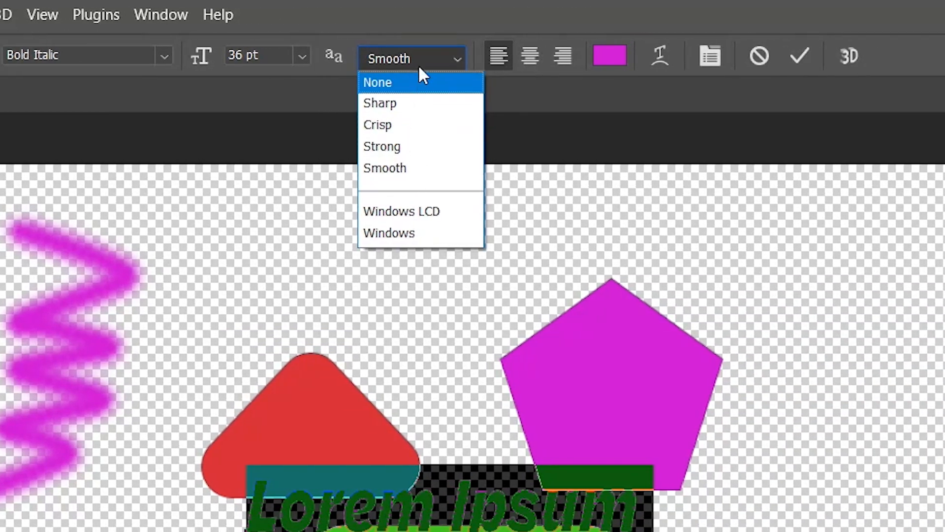
click(436, 60)
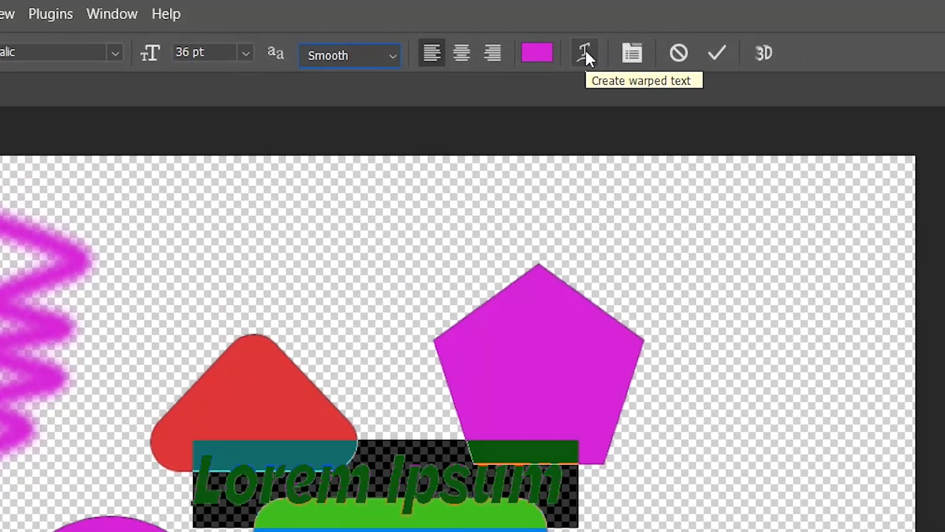
Warp the text with the horizontal Arc style at +50% bend and check the Character settings.
click(660, 56)
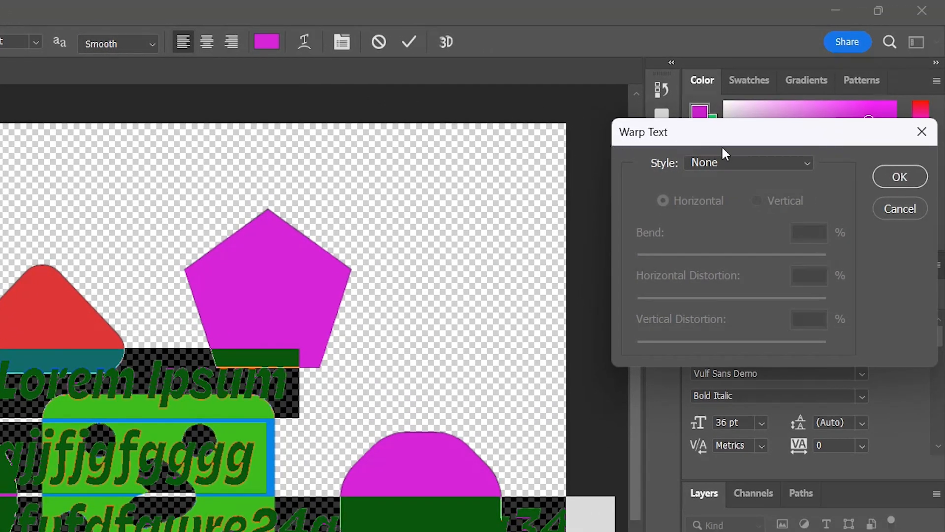
click(731, 163)
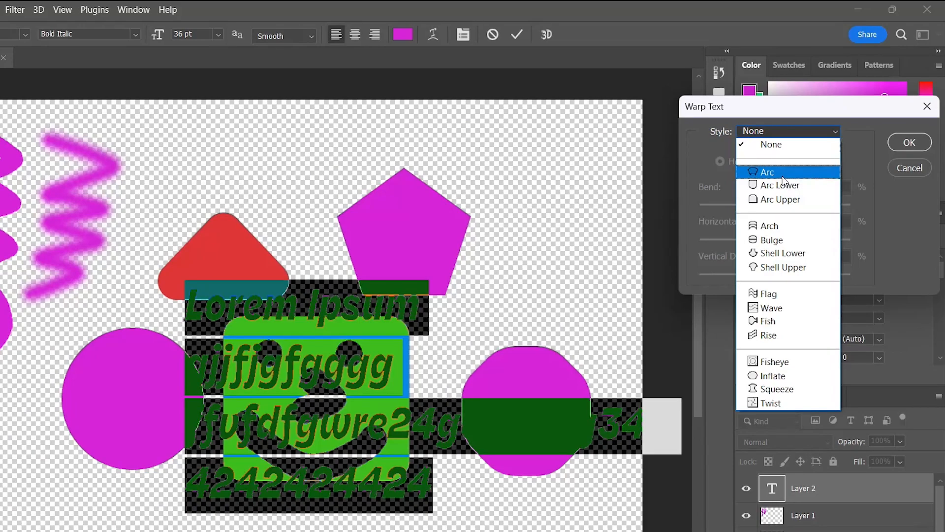
click(739, 199)
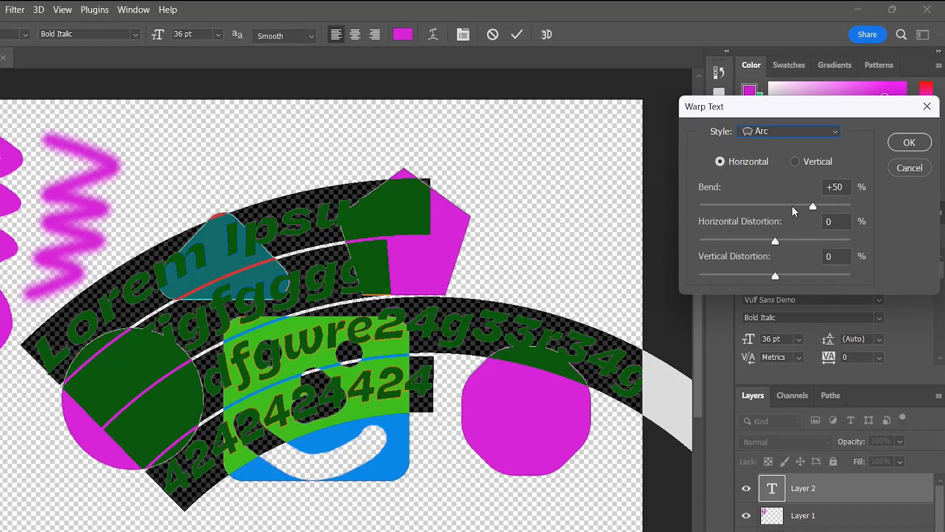
key(Return)
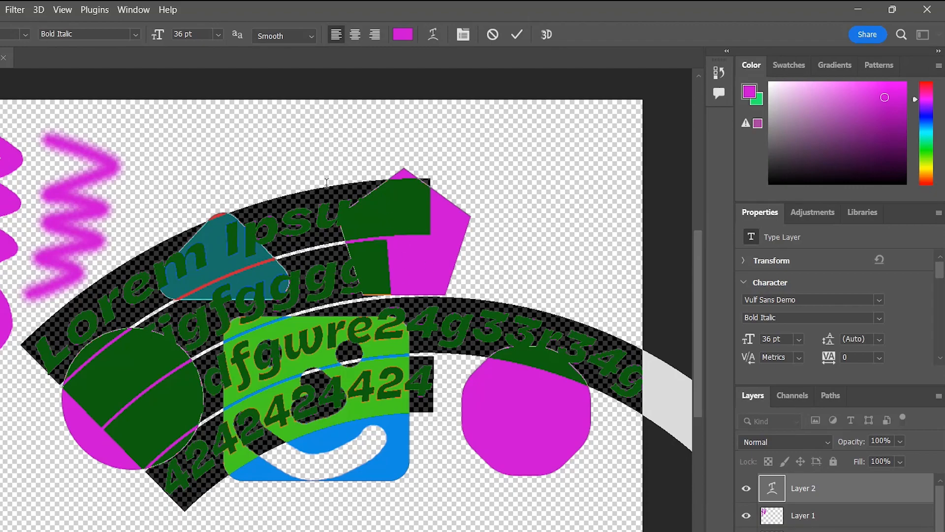
click(464, 34)
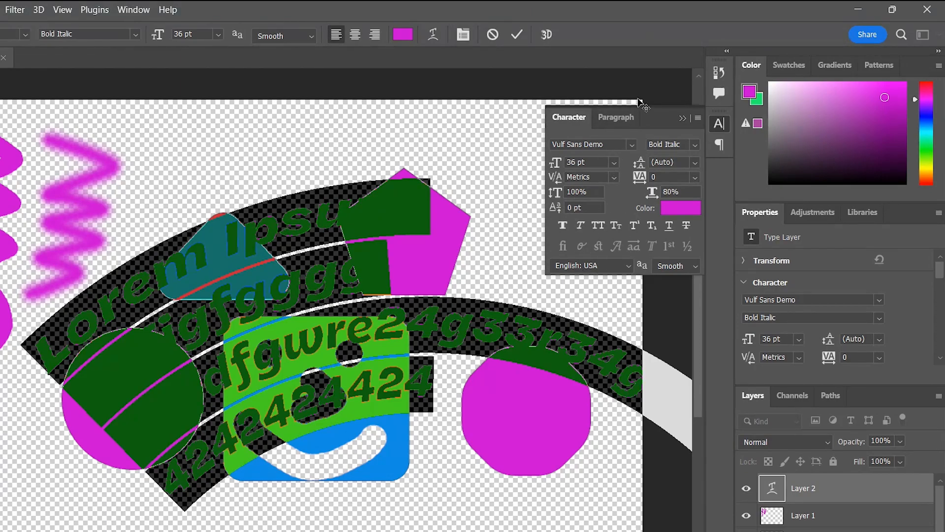
click(683, 118)
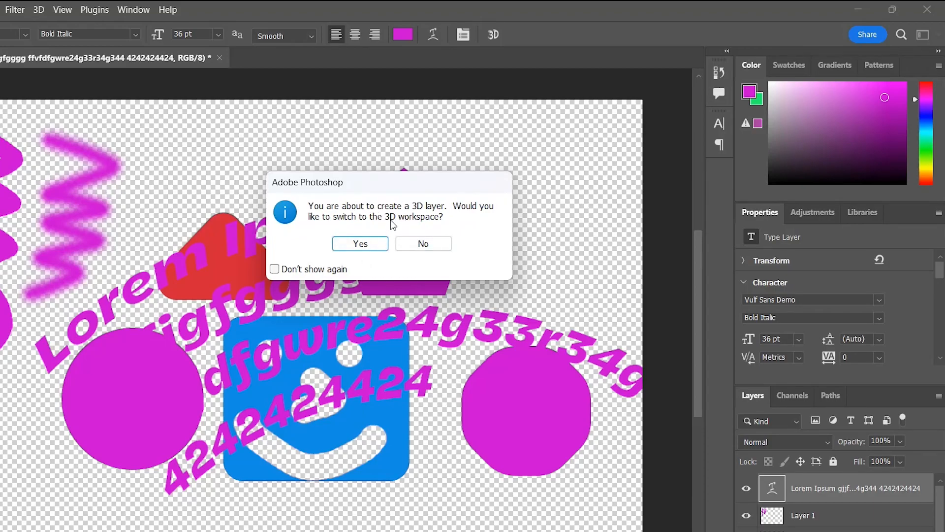
Convert the warped text to a 3D layer in the 3D workspace and rotate the 3D text.
click(360, 243)
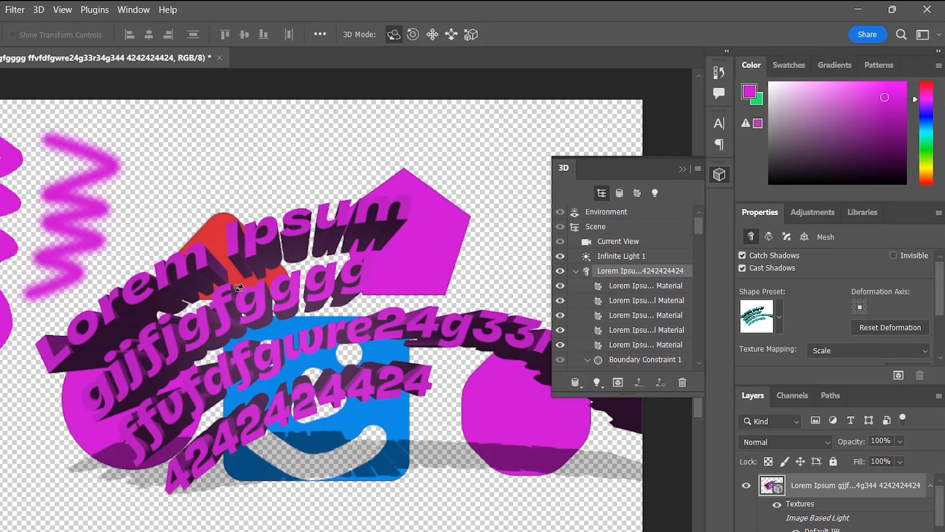
drag(272, 286, 236, 306)
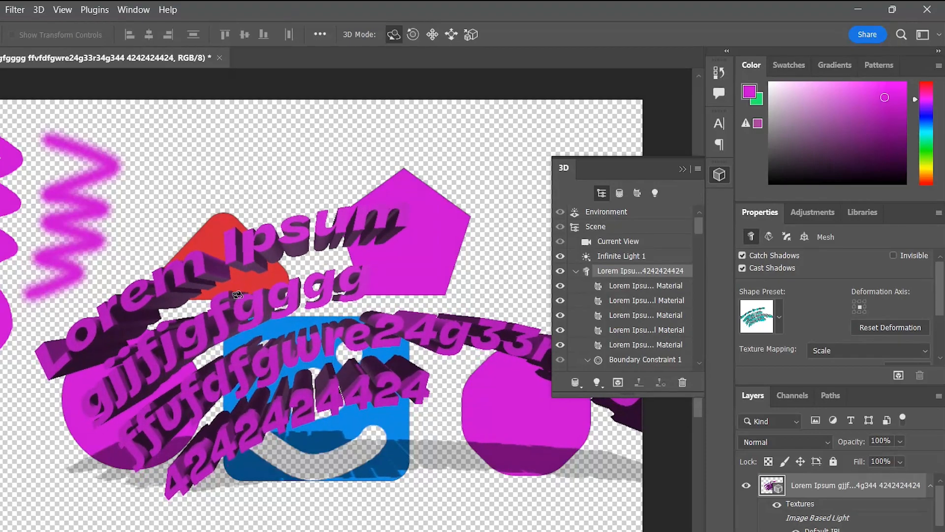
drag(321, 367, 261, 359)
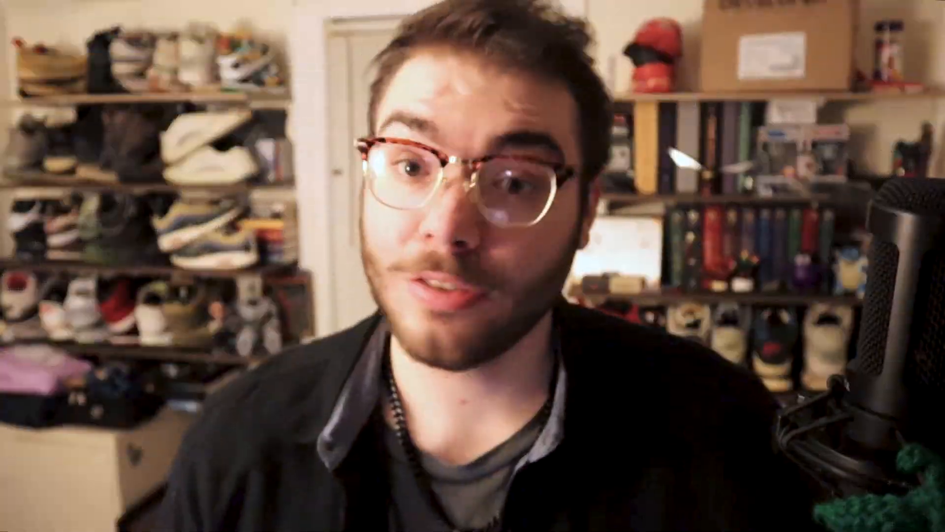